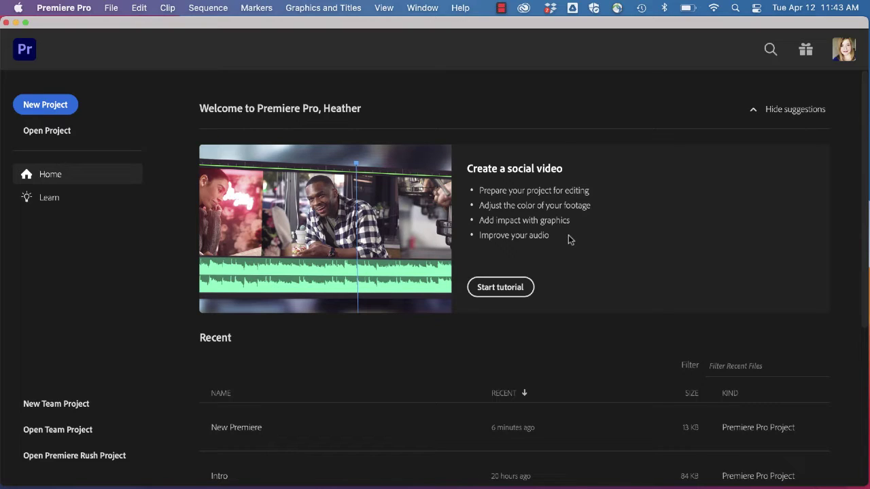
Check the available and recently installed app updates in Creative Cloud, including the Premiere Pro version
left_click(524, 9)
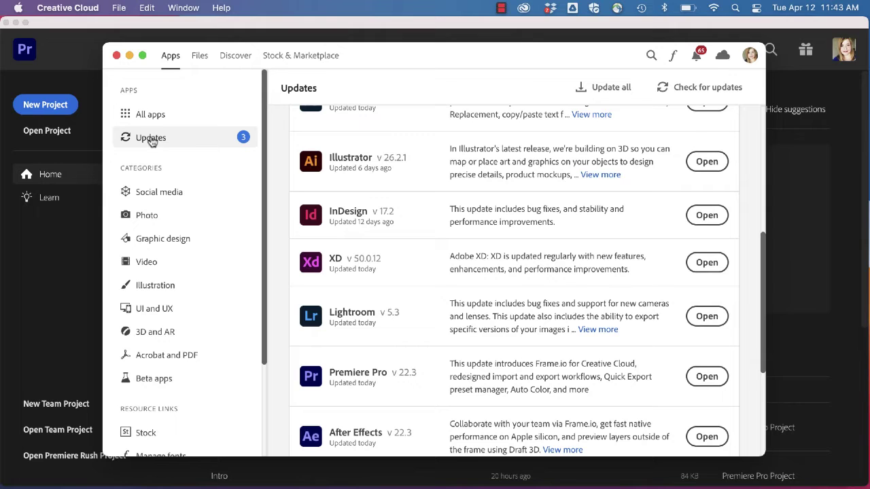
scroll(350, 172, "up", 5)
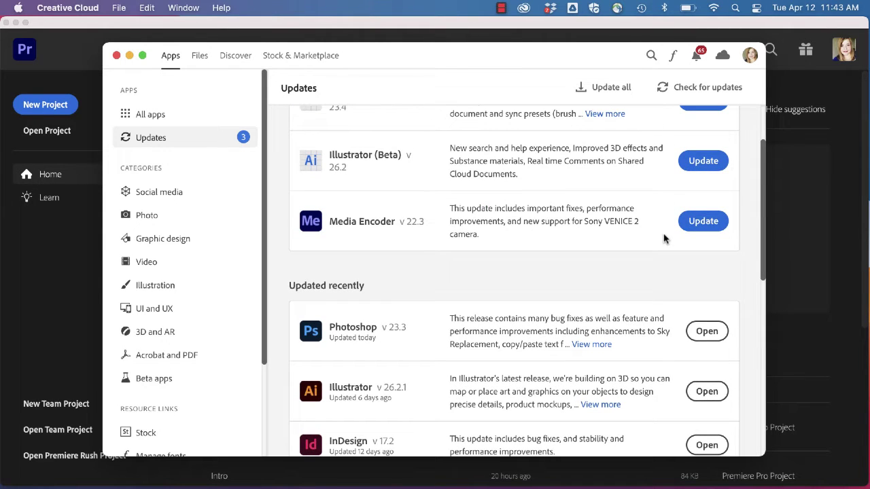
scroll(664, 238, "down", 7)
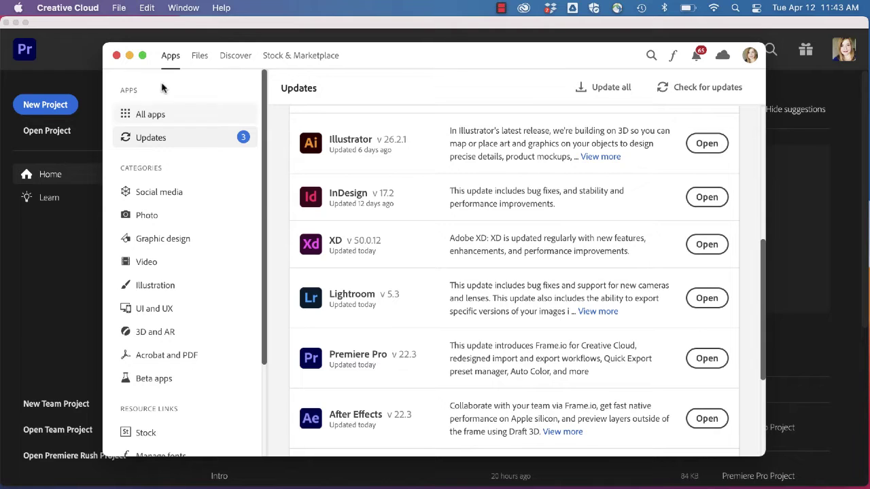
left_click(116, 55)
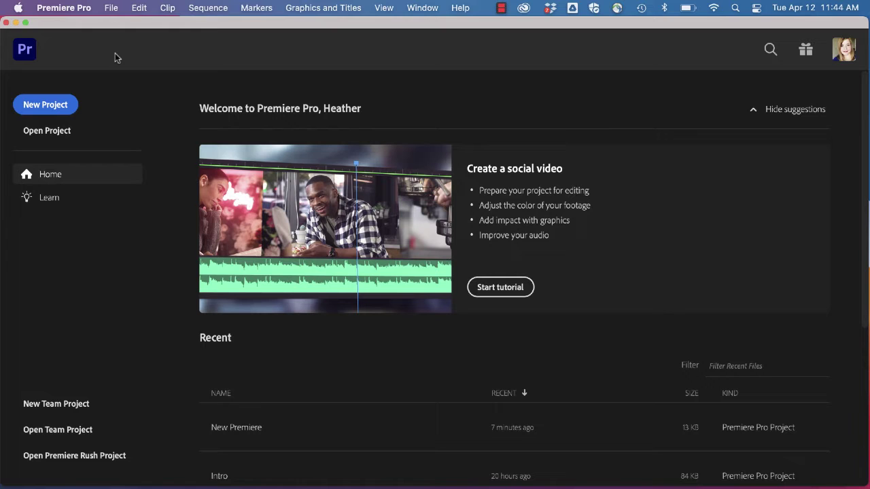
Start a new project named PR New Import
left_click(41, 106)
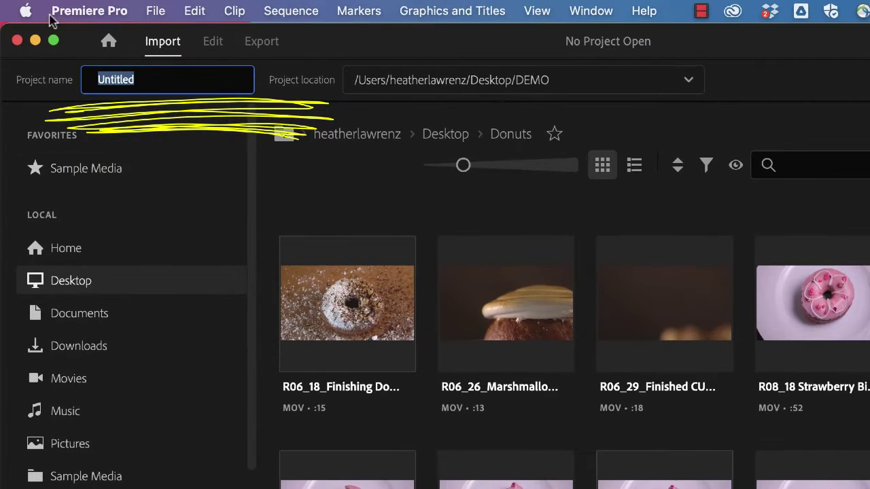
type("PR New")
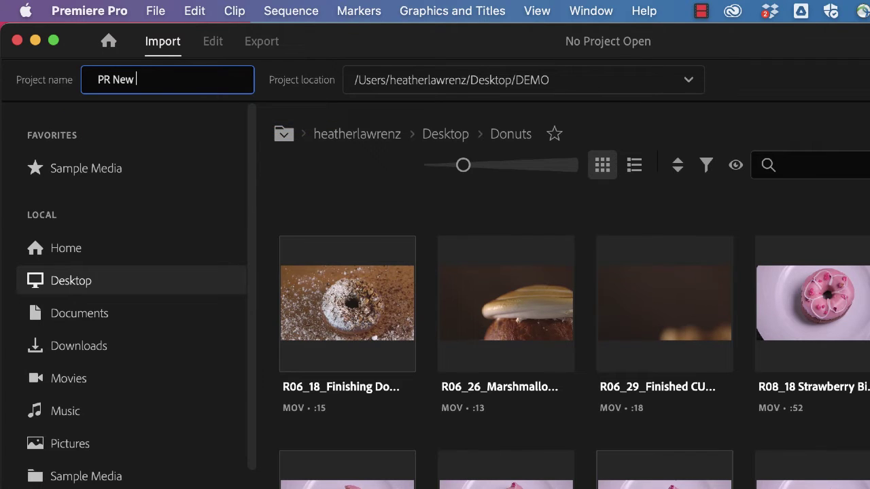
type(" Import")
Set the project location to the DEMO folder on the desktop
left_click(410, 89)
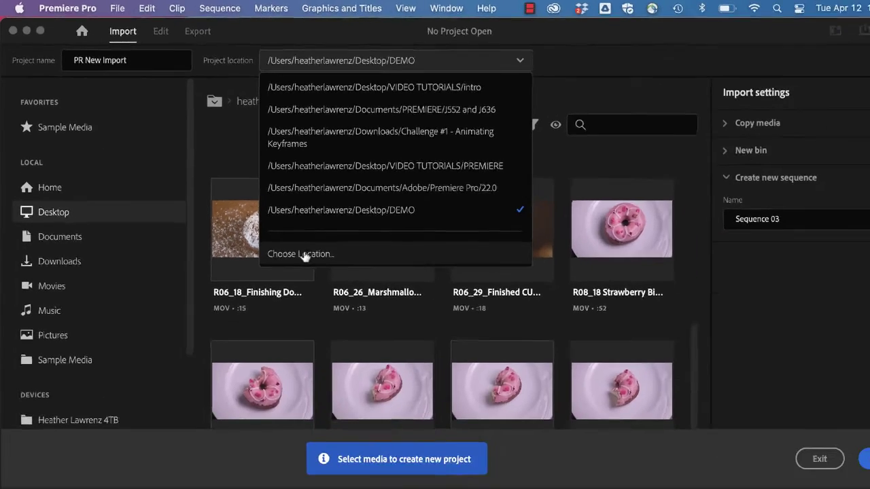
left_click(398, 335)
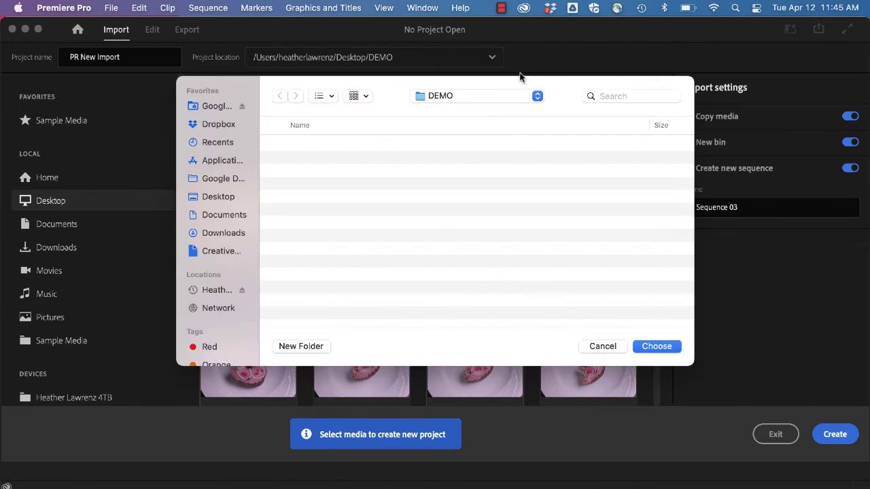
left_click(506, 99)
left_click(474, 99)
left_click(656, 347)
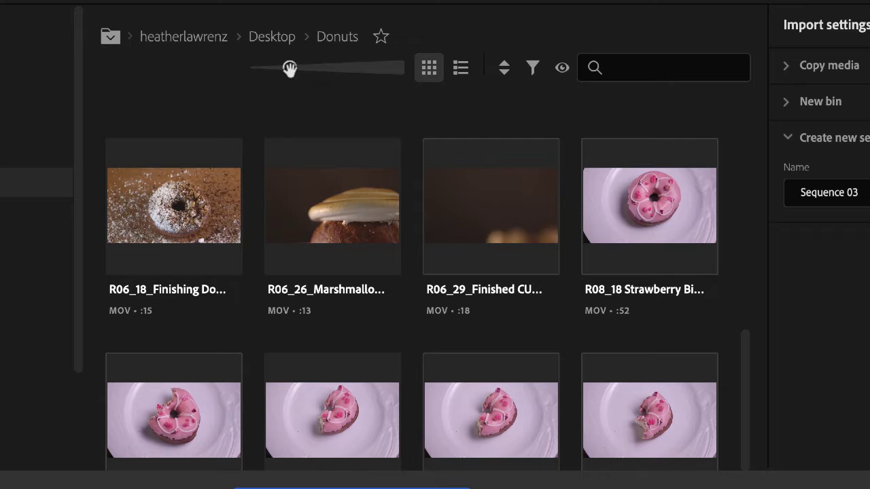
Select the five Strawberry Bite clips, R08_18 through R08_22, in the Donuts folder for import
mouse_move(291, 68)
left_mouse_down()
mouse_move(327, 68)
mouse_move(283, 71)
left_mouse_up()
left_click(461, 71)
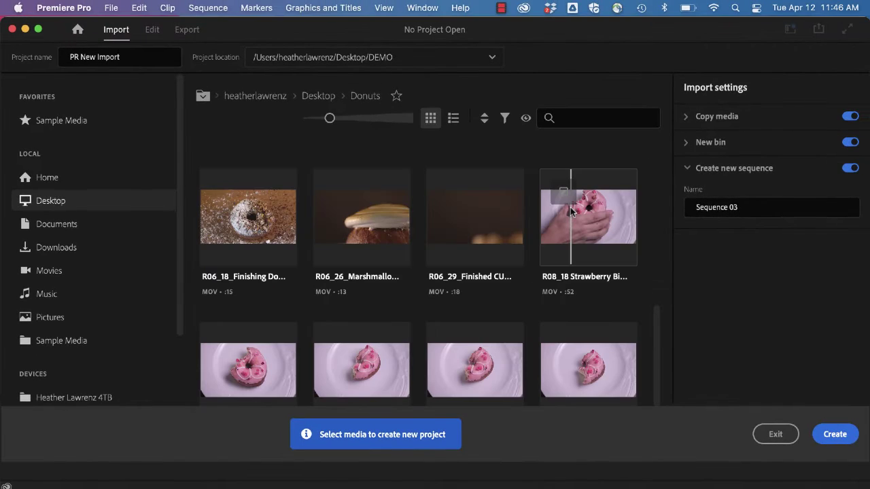
left_click(563, 211)
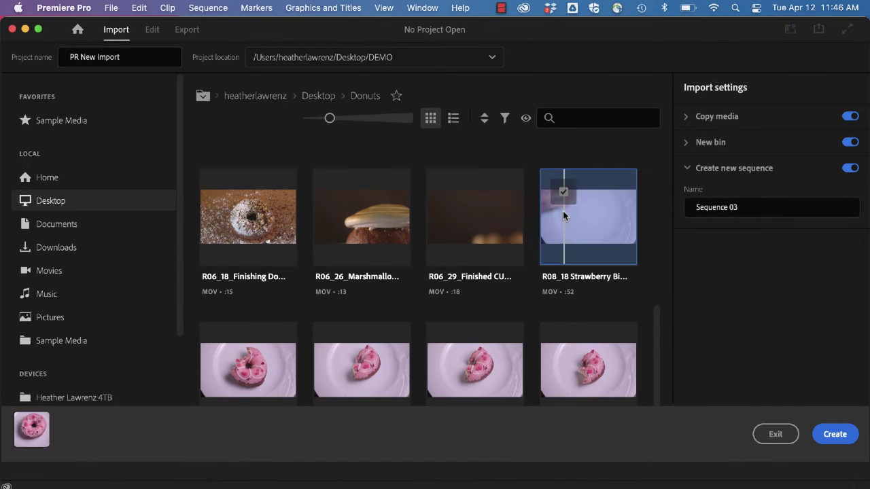
left_click(271, 356)
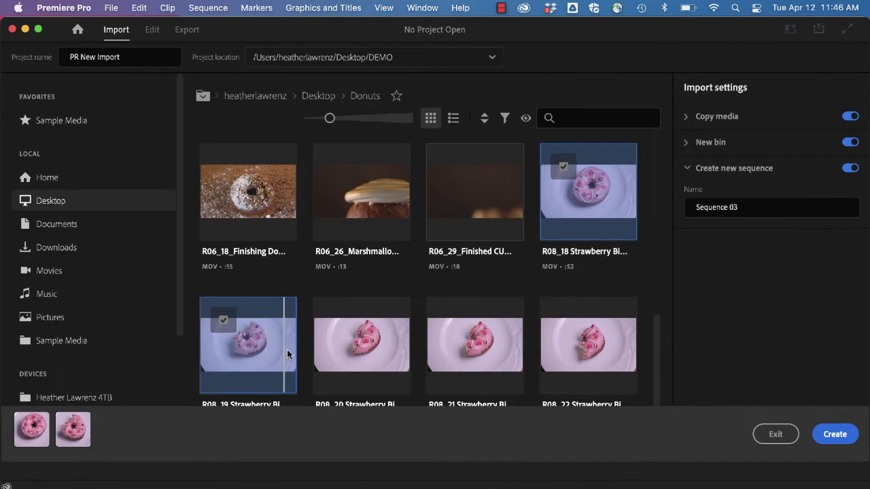
left_click(353, 345)
left_click(469, 345)
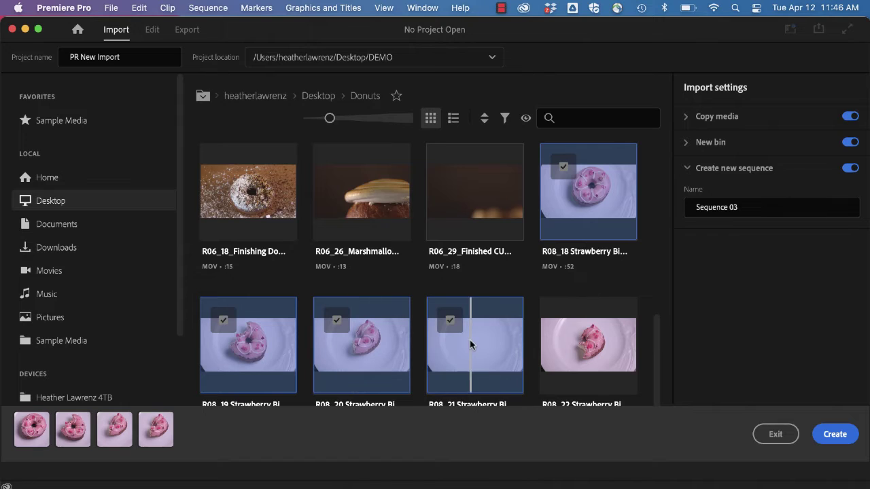
left_click(581, 339)
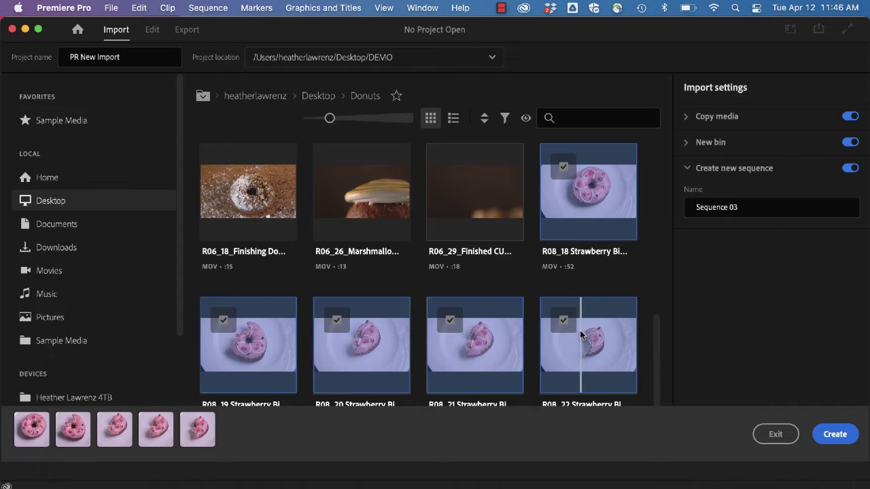
Add the R04_27 Coffee Machine and R04_25 Display Cases clips from the additional B roll folder to the import selection
left_click(319, 97)
double_click(248, 197)
left_click(247, 339)
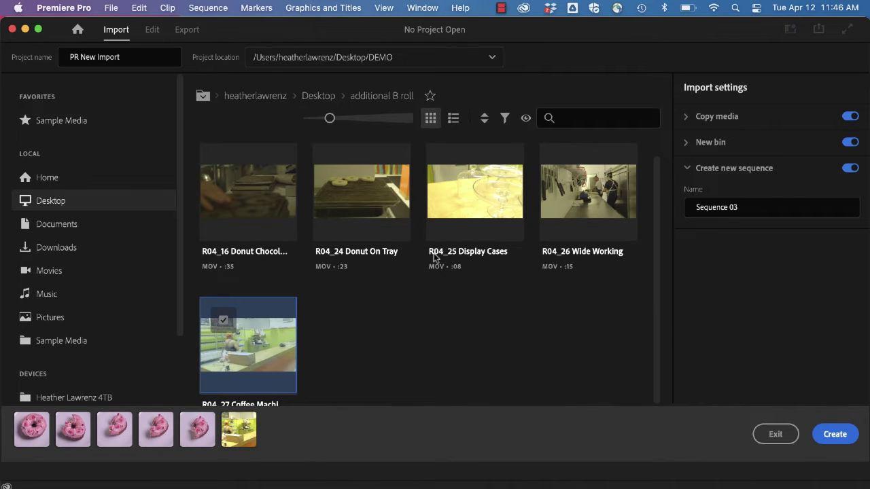
left_click(468, 226)
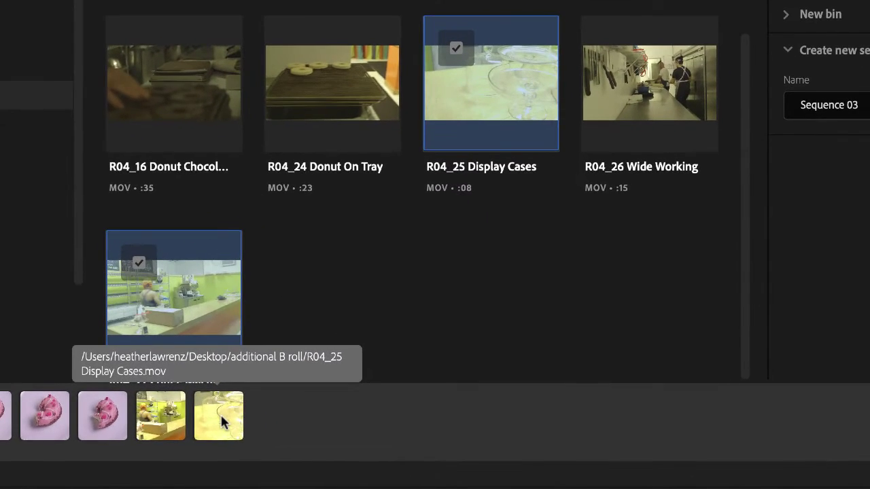
Clear the Display Cases and Coffee Machine clips from the import selection
right_click(220, 421)
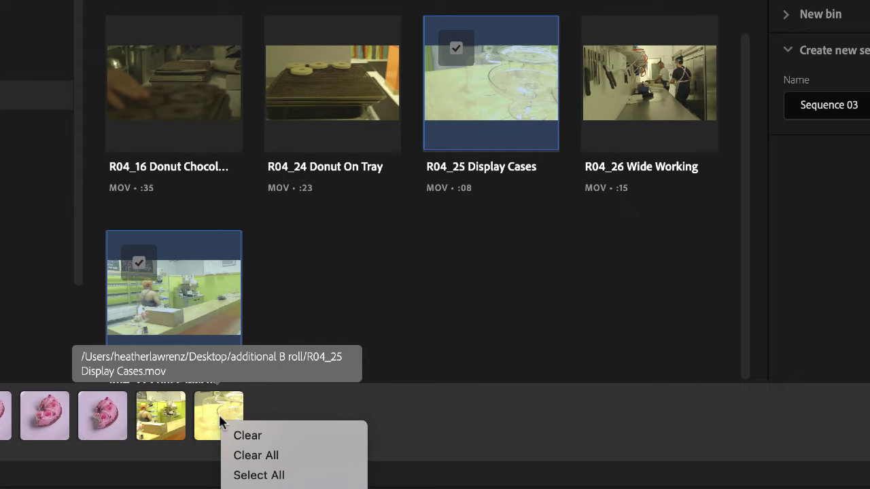
right_click(227, 417)
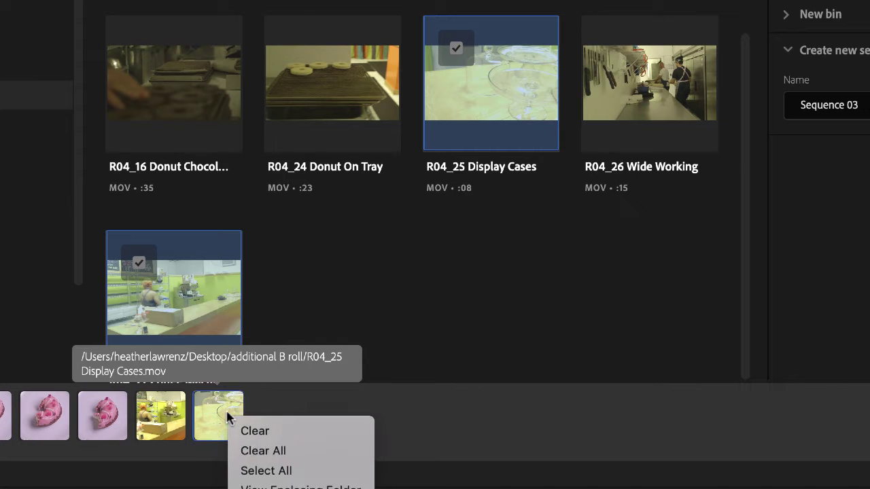
left_click(256, 432)
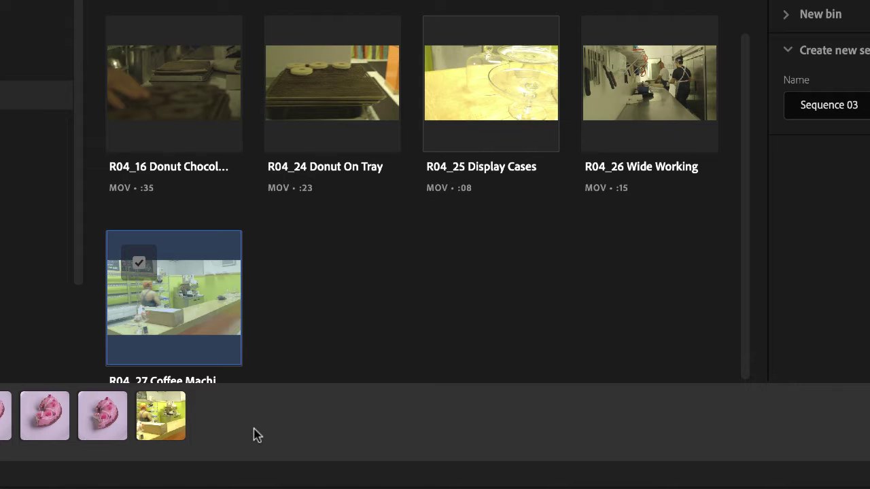
right_click(158, 410)
left_click(187, 428)
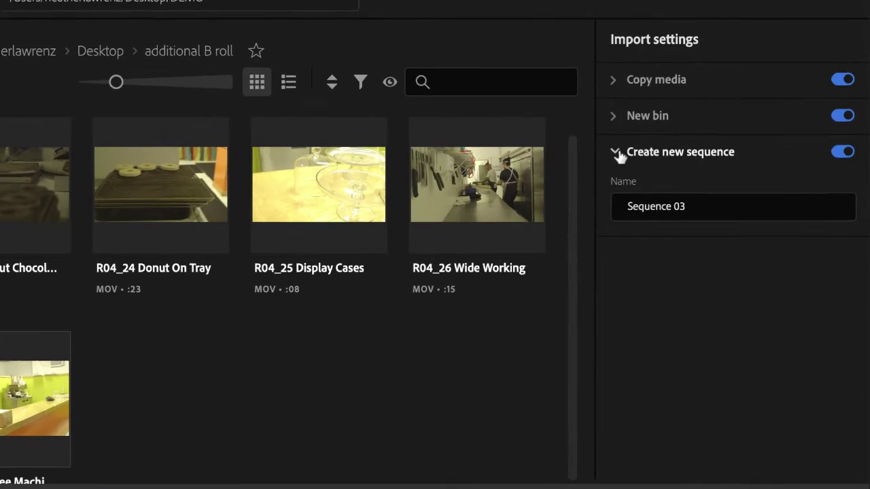
Keep Copy media enabled in the import settings, with Same as project as the copied files destination
left_click(687, 168)
left_click(839, 79)
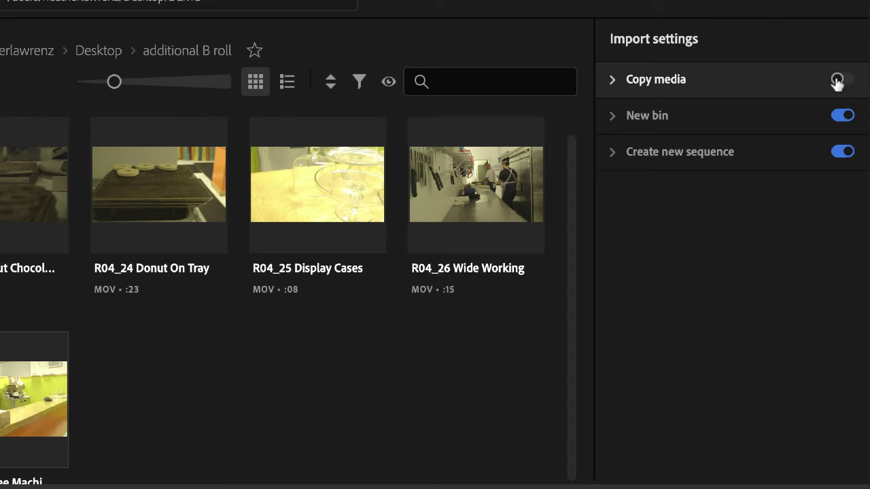
left_click(837, 80)
left_click(613, 79)
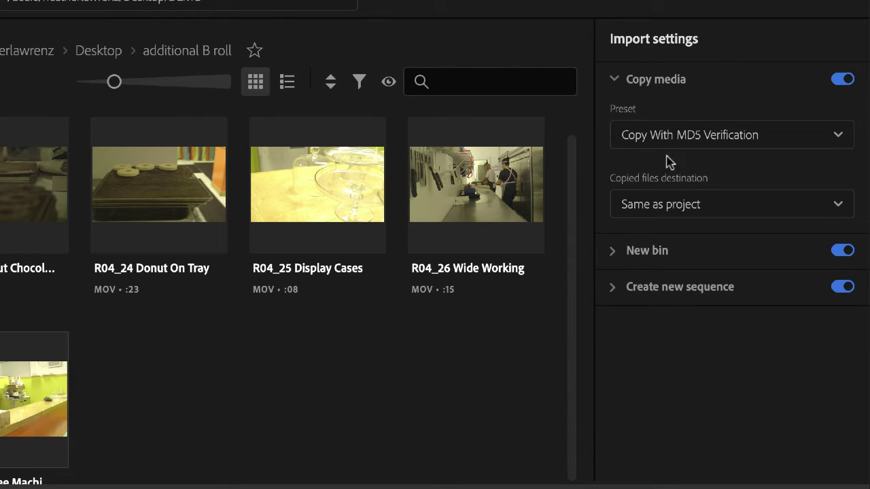
left_click(693, 204)
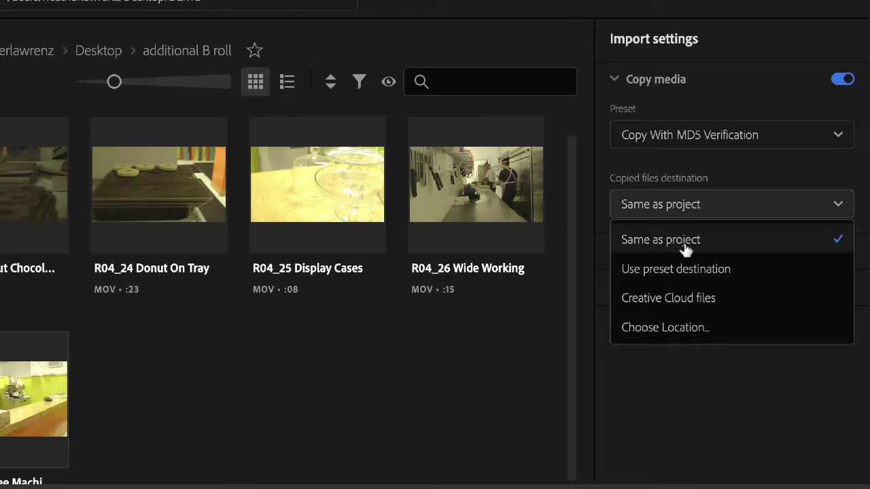
left_click(689, 240)
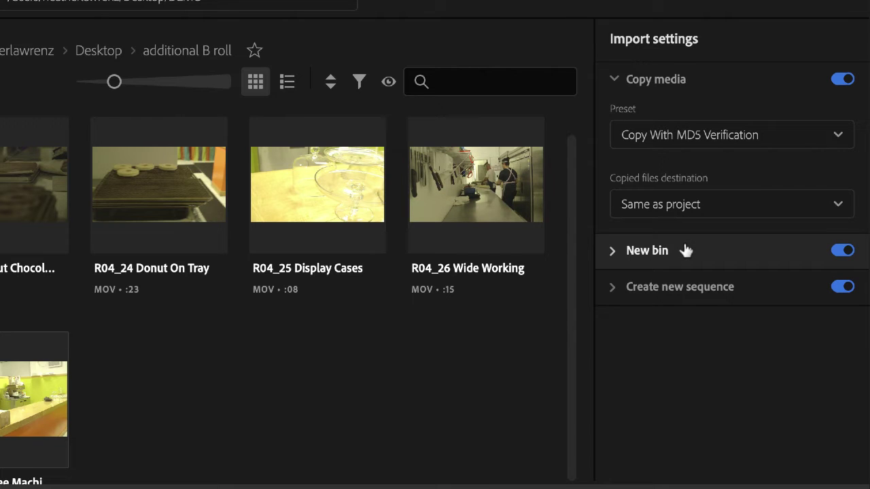
left_click(615, 79)
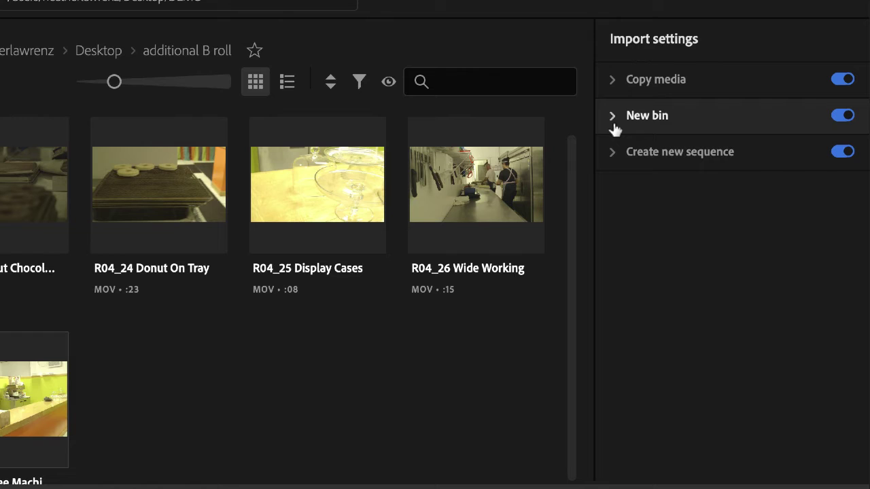
left_click(614, 79)
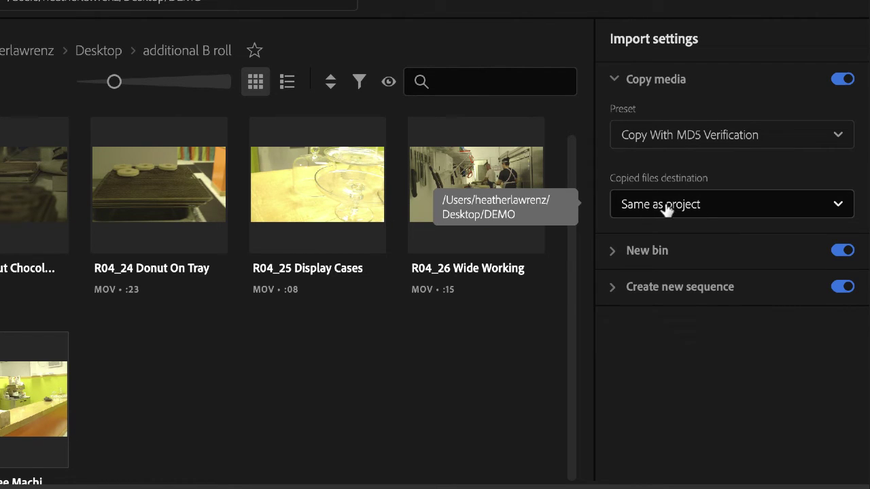
left_click(614, 80)
Keep the new bin named Strawberry Donuts and name the new sequence 1st try
left_click(613, 116)
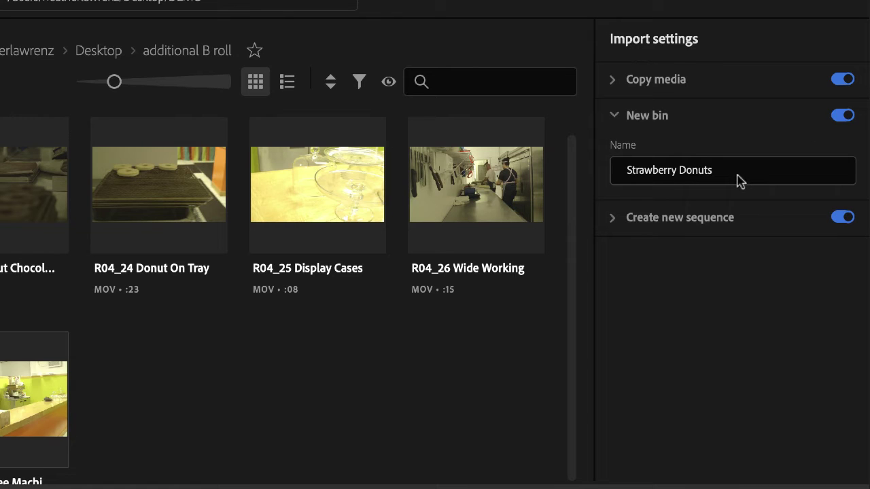
left_click(615, 117)
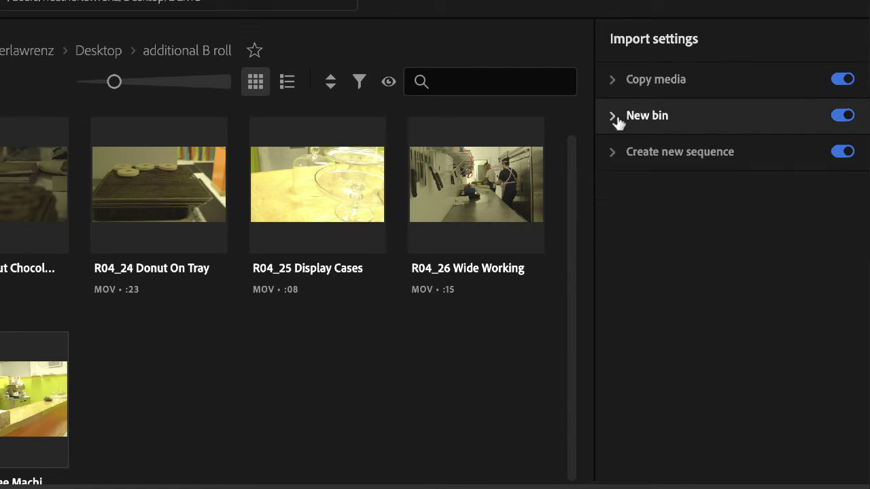
left_click(613, 157)
left_click(713, 206)
left_click_drag(713, 209, 607, 212)
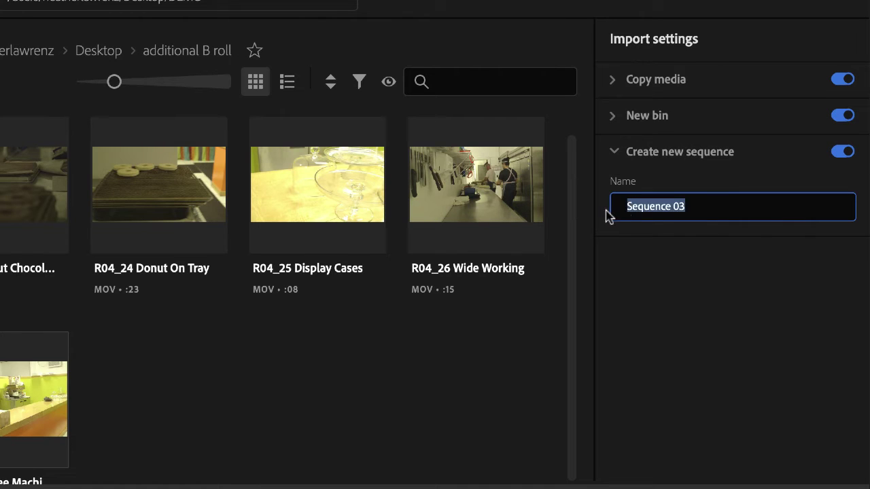
type("1")
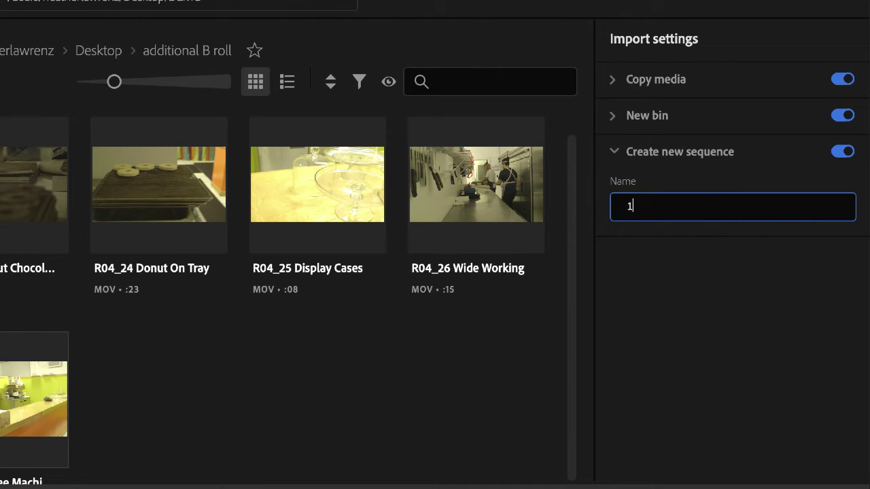
type("st try")
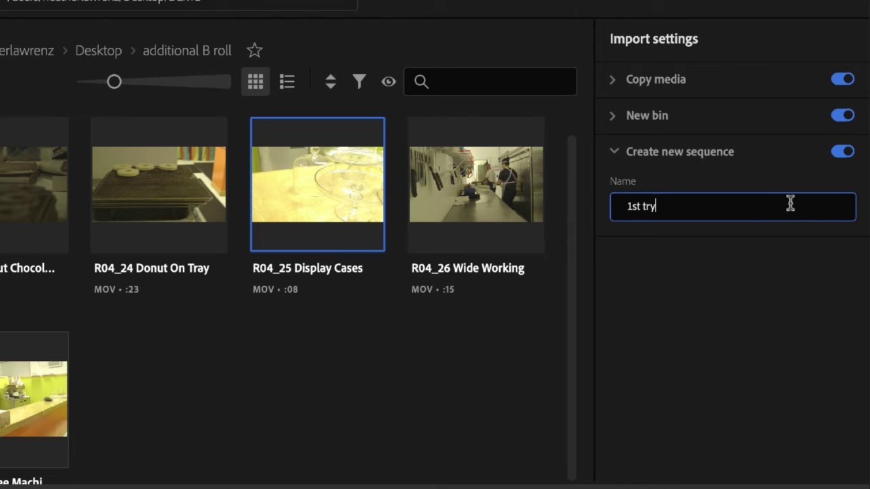
key("Return")
left_click(764, 293)
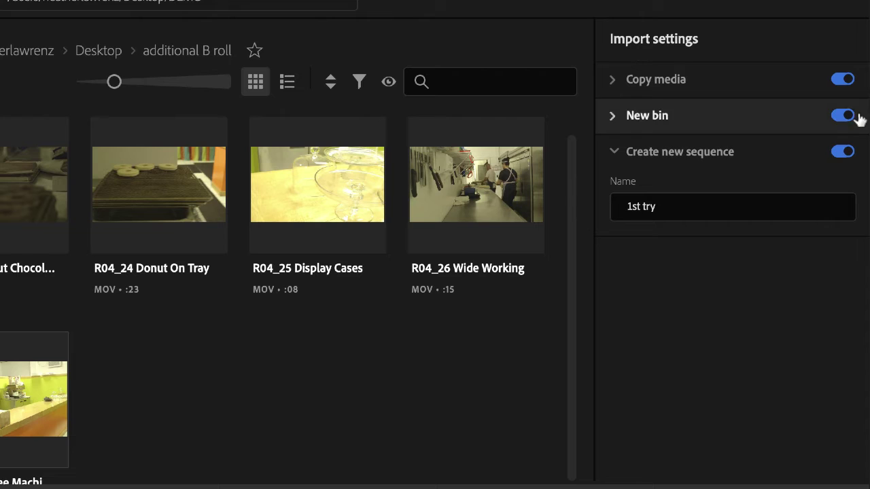
left_click(616, 153)
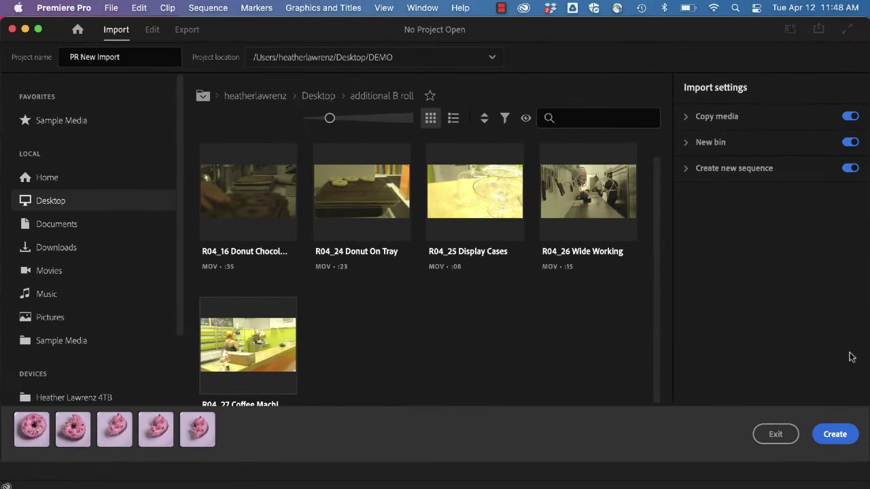
Create the project, switch to Finder and expand the DEMO folder on the desktop to check the copied clips
left_click(834, 434)
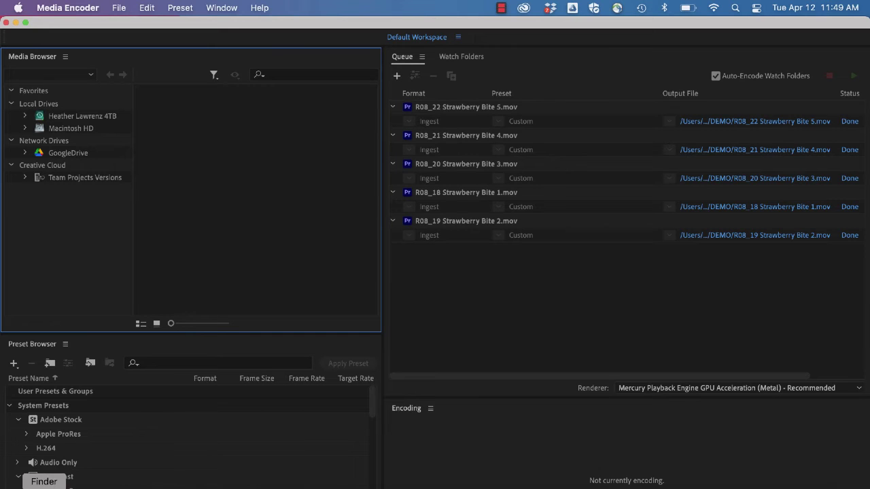
left_click(43, 484)
left_click(263, 79)
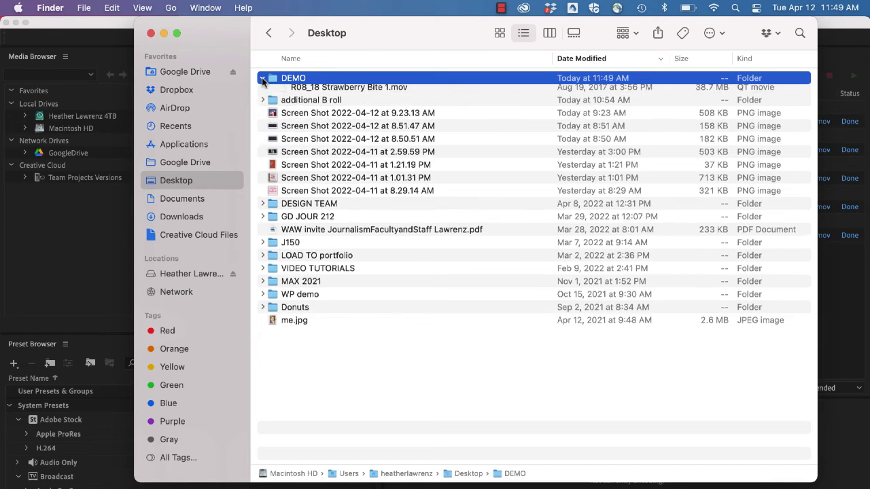
Select the copied R08_22 Strawberry Bite 5.mov in the DEMO folder, then return to Premiere Pro and close the 1st try sequence
left_click(340, 120)
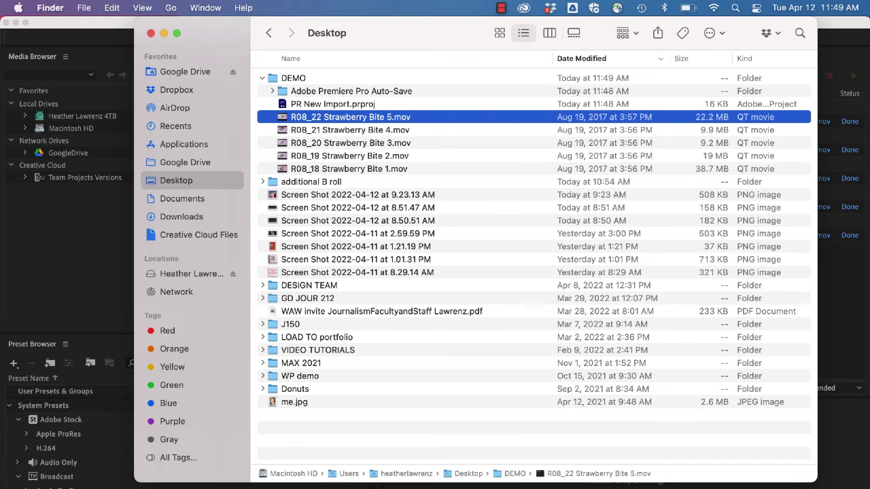
left_click(337, 485)
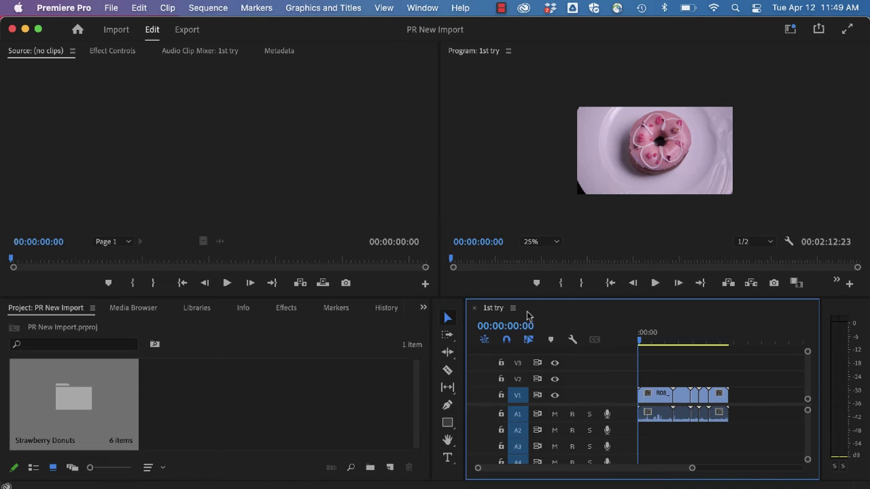
left_click(475, 309)
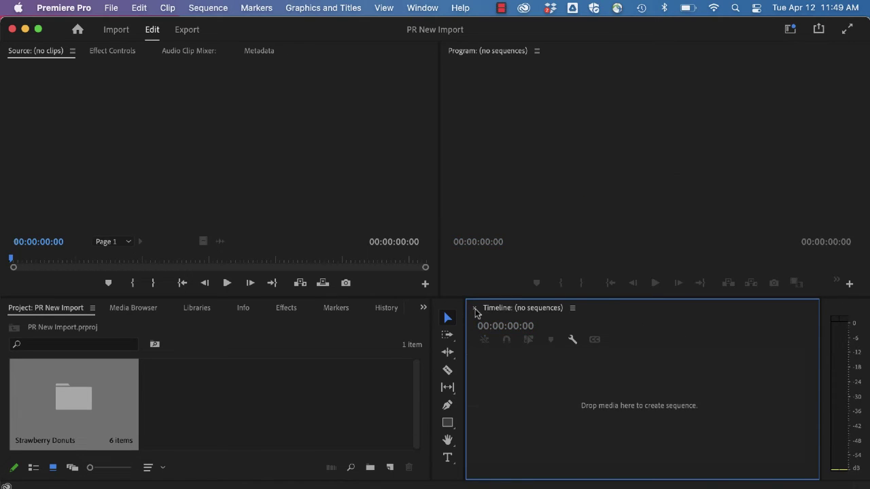
Open the Strawberry Donuts bin to review its clips and sequence, and return to the project's top level
double_click(64, 407)
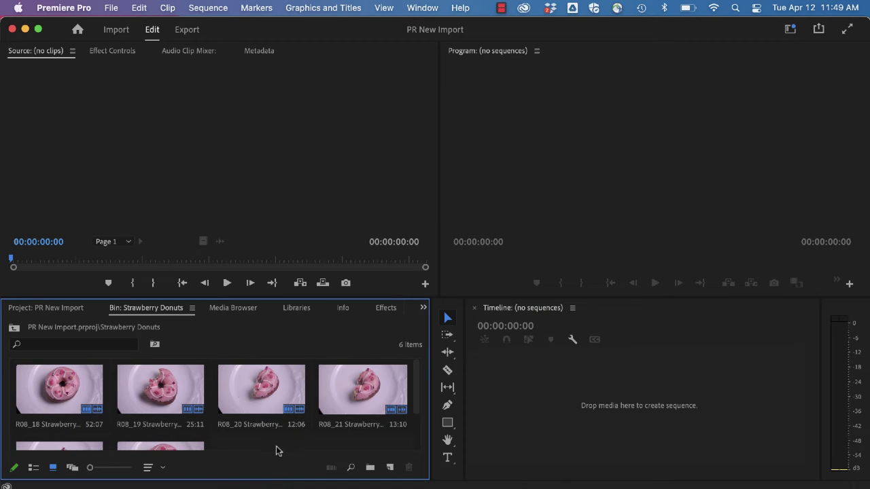
scroll(276, 449, "down", 2)
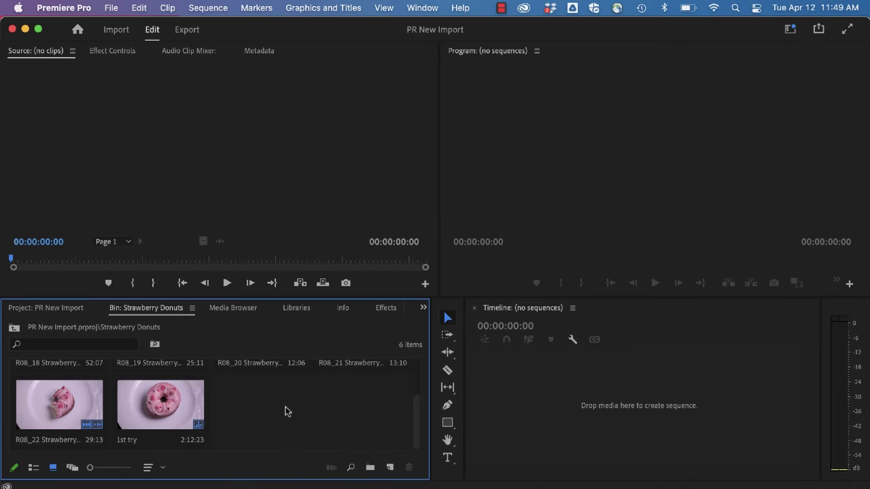
left_click(14, 327)
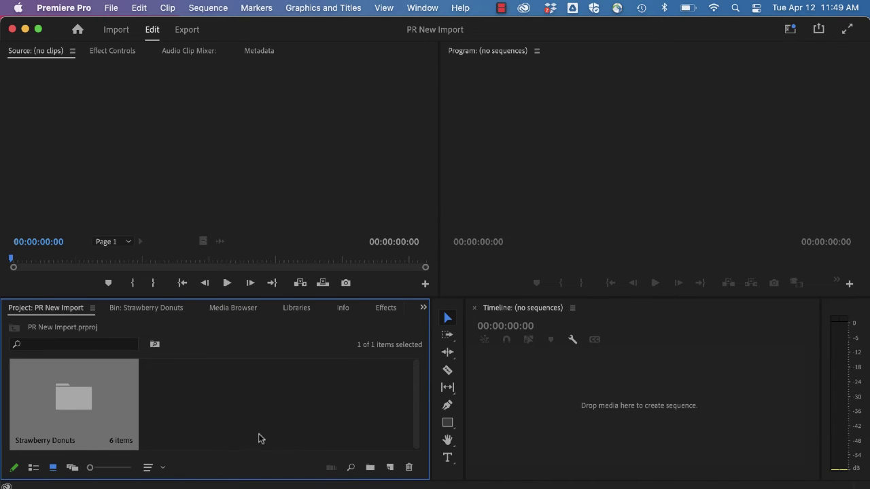
Import INT donut art.mp4 into the project's top level, outside the Strawberry Donuts bin
left_click(189, 413)
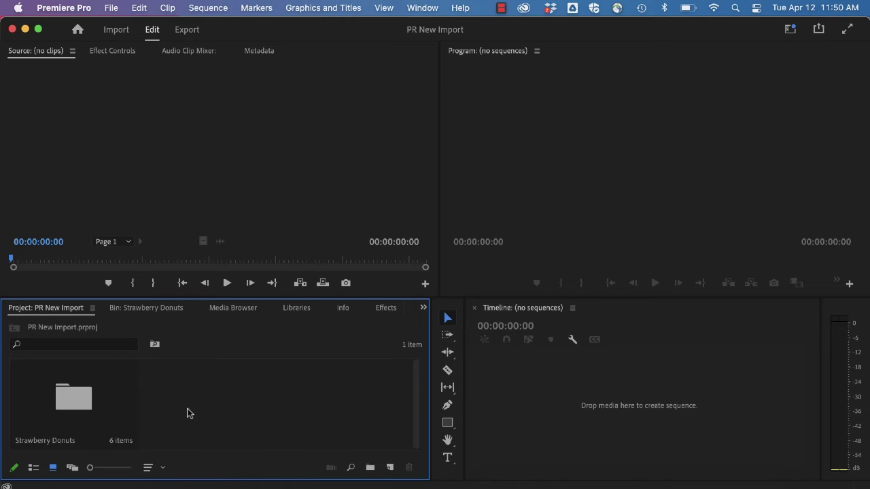
double_click(189, 413)
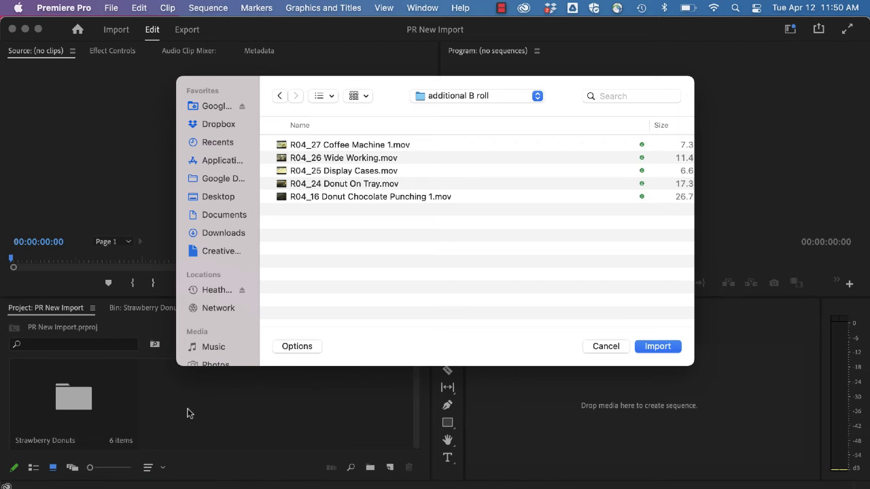
left_click(499, 96)
left_click(486, 108)
double_click(395, 270)
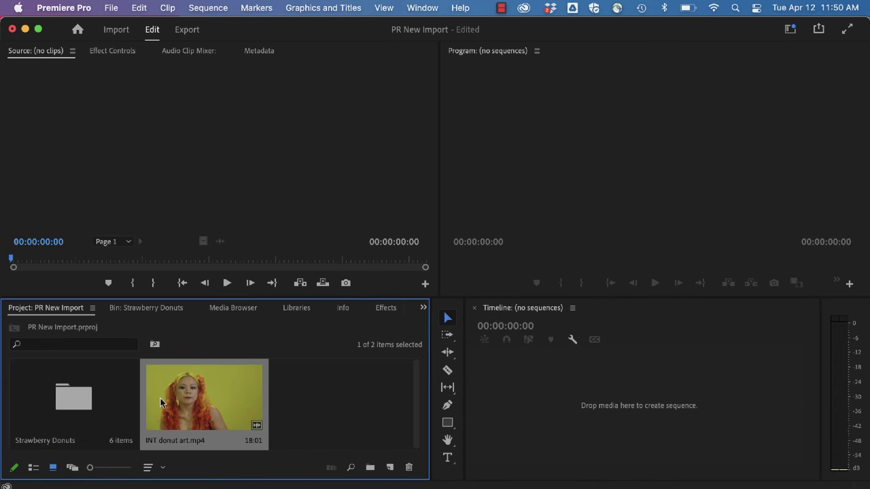
Make an empty sequence matching the INT donut art.mp4 clip and name it 2nd try
left_click_drag(175, 414, 514, 396)
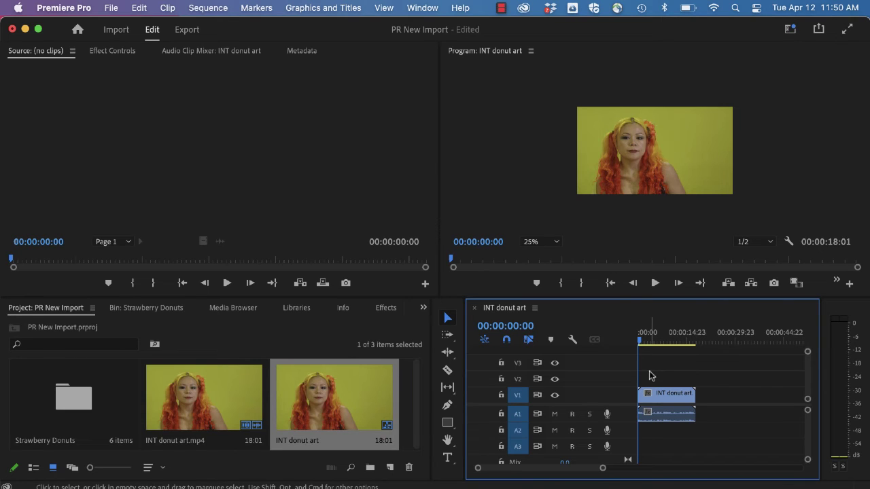
left_click(659, 397)
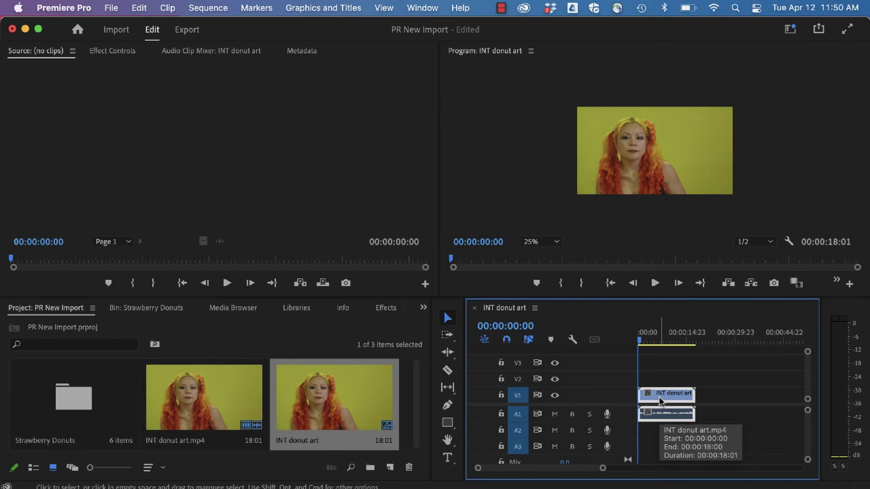
key("Delete")
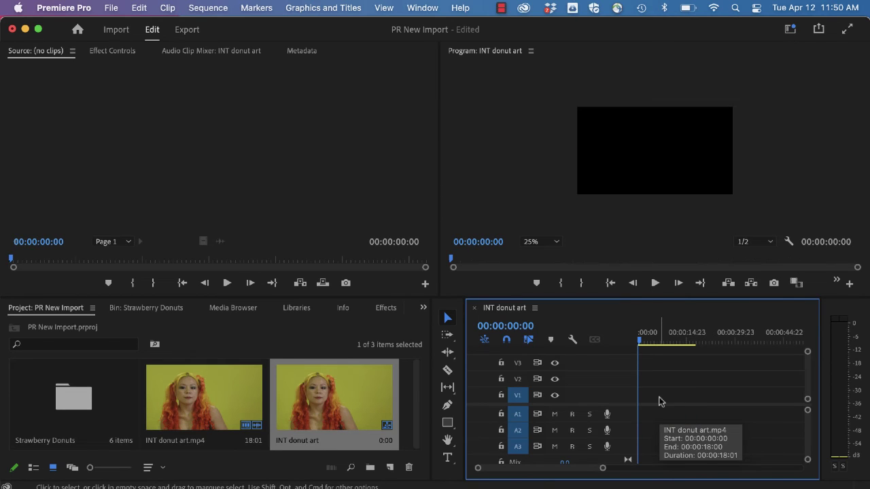
right_click(338, 416)
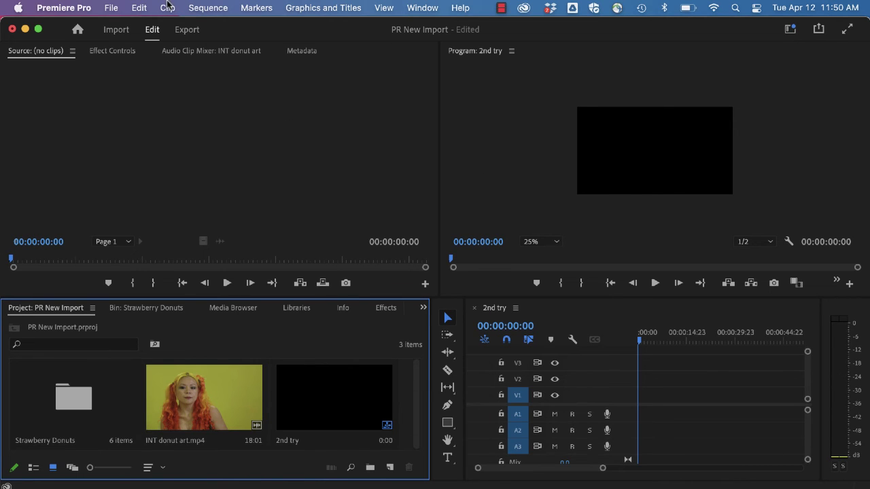
Create a new sequence from the Digital SLR 1080p preset DSLR 1080p30, keeping the default sequence name
left_click(111, 8)
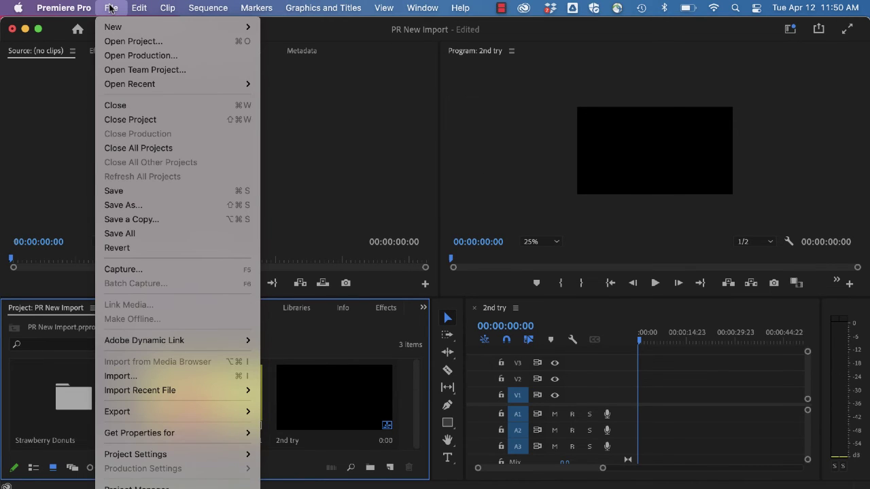
mouse_move(114, 27)
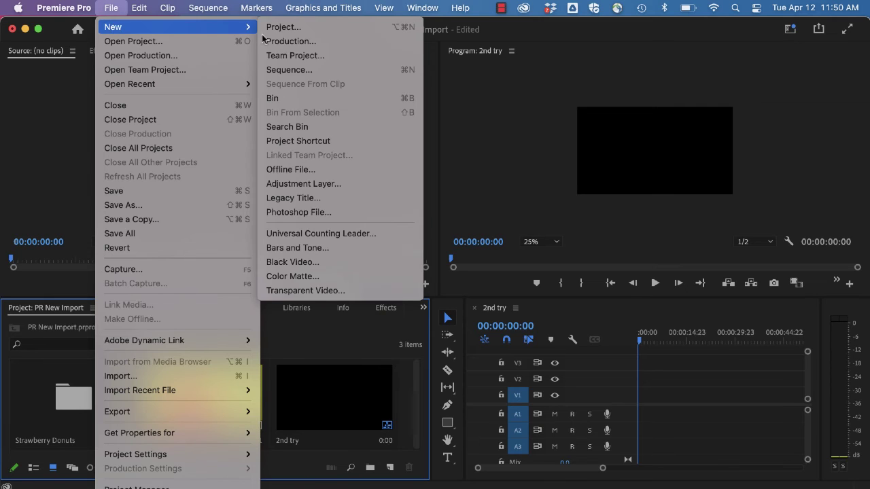
left_click(313, 70)
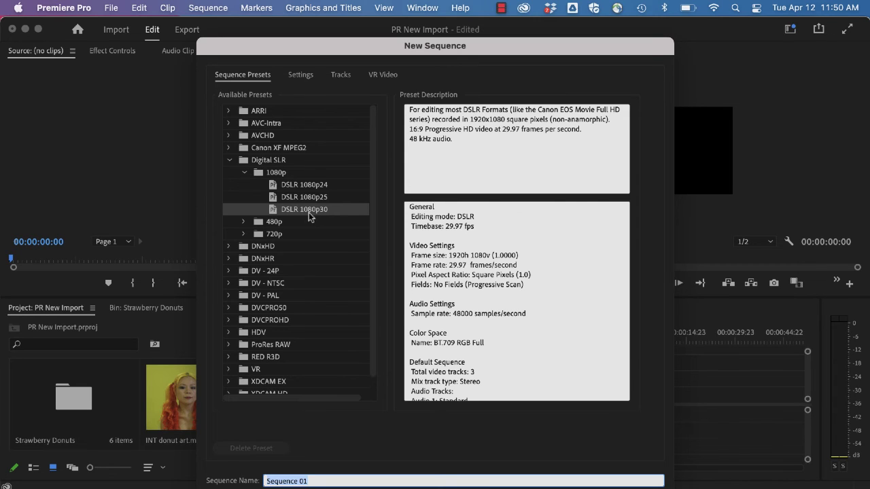
left_click_drag(571, 46, 571, 25)
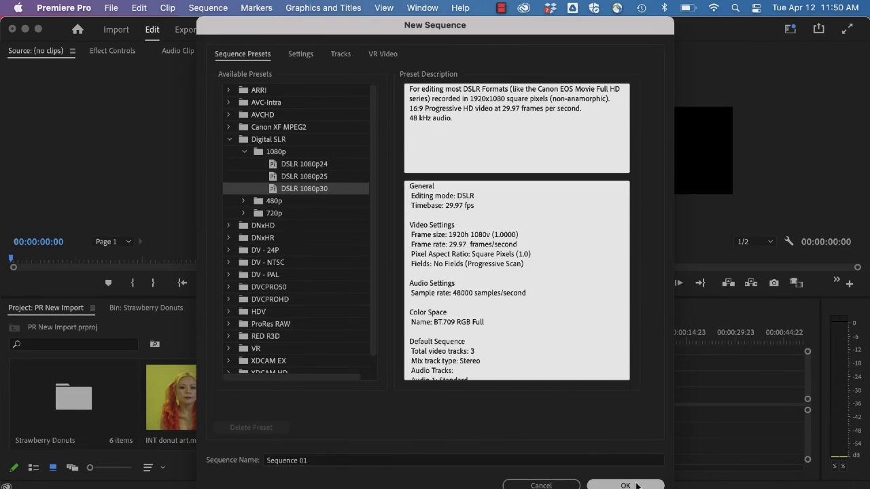
left_click(637, 485)
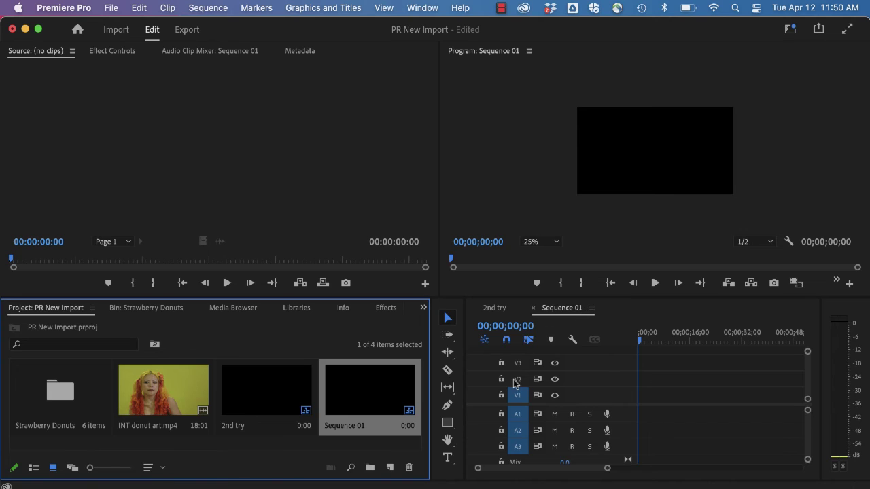
Rename the new DSLR sequence as 3rd try
right_click(351, 396)
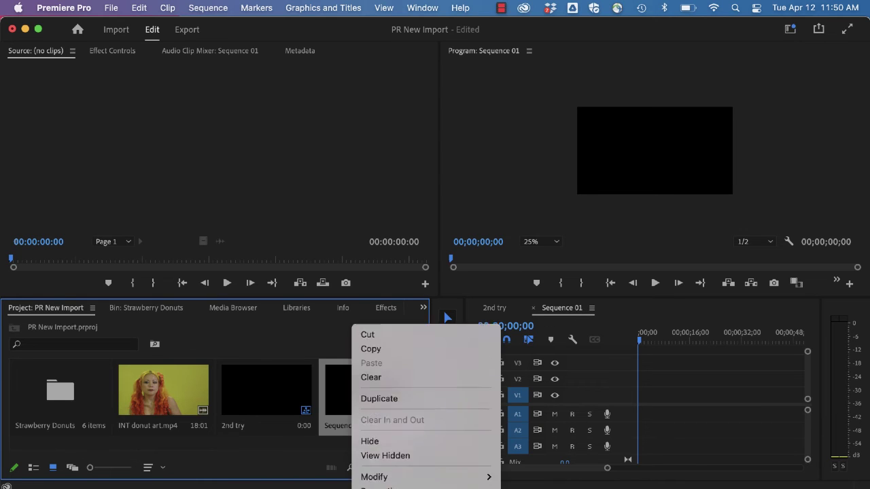
left_click(352, 397)
type("3rd try")
key("Return")
left_click(253, 388)
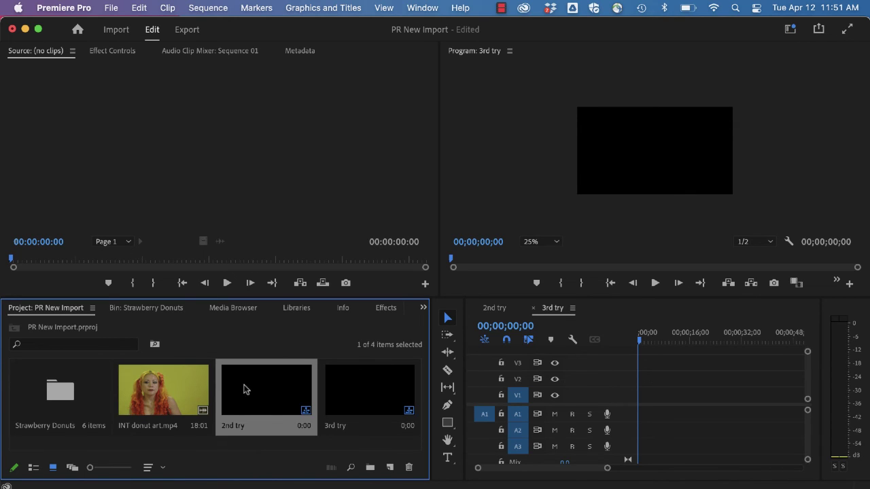
Check the DEMO folder in Finder for a copy of INT donut art.mp4 and switch back to Premiere Pro
left_click(158, 394)
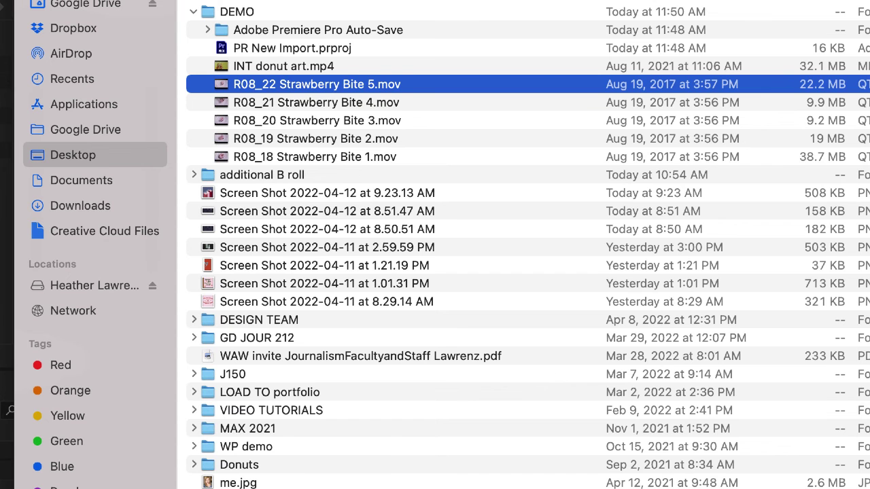
left_click(291, 68)
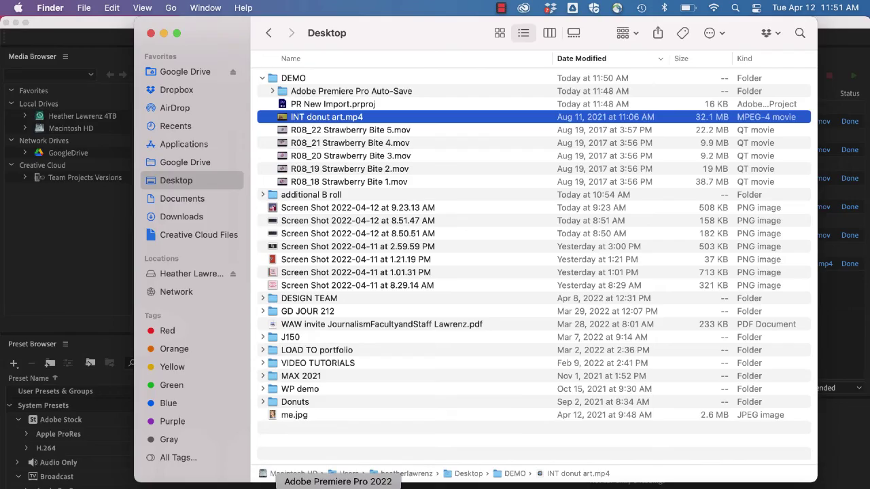
left_click(337, 487)
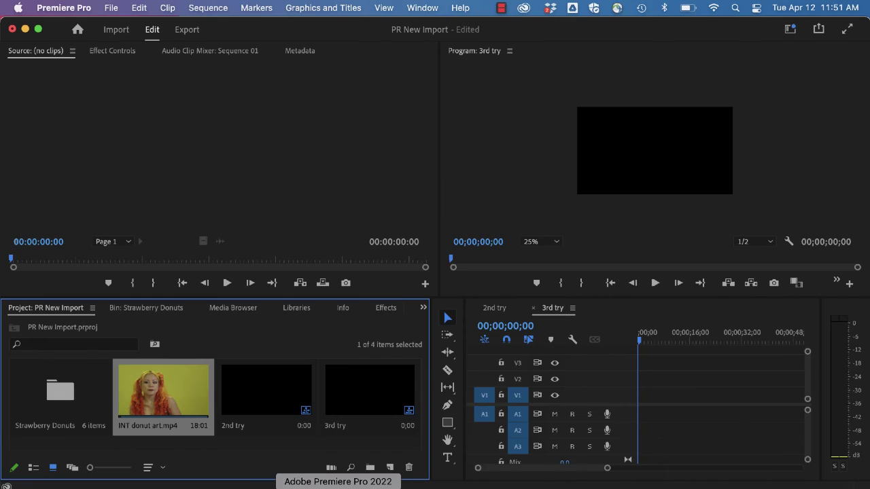